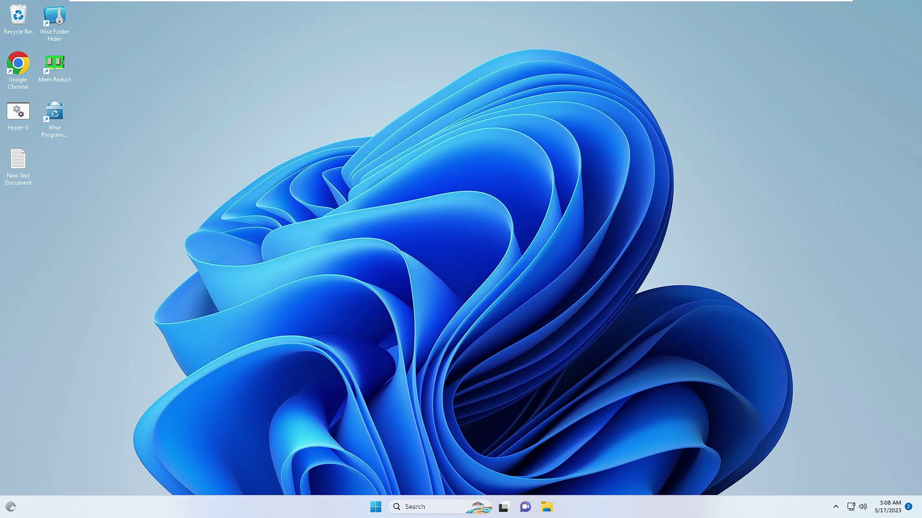
Step: Search Windows for "windows se" and open the Windows Security app
left_click(415, 507)
type("windows se")
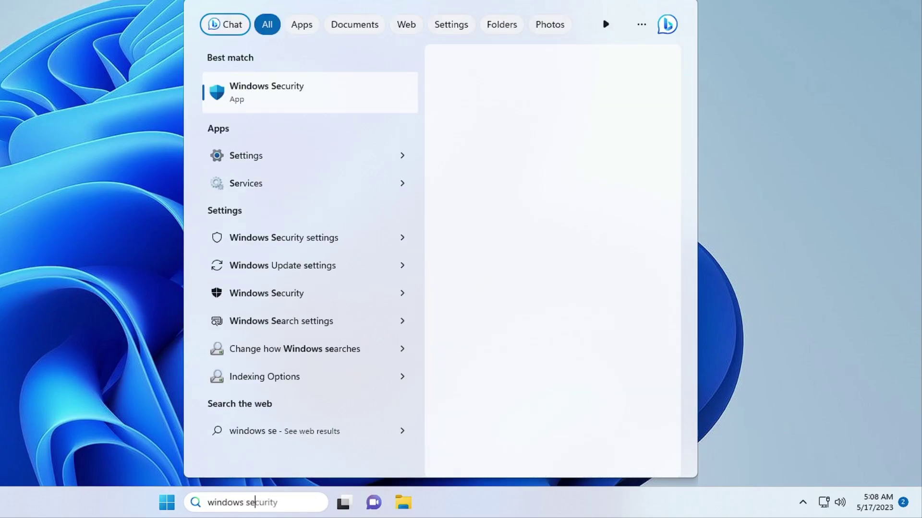
left_click(307, 99)
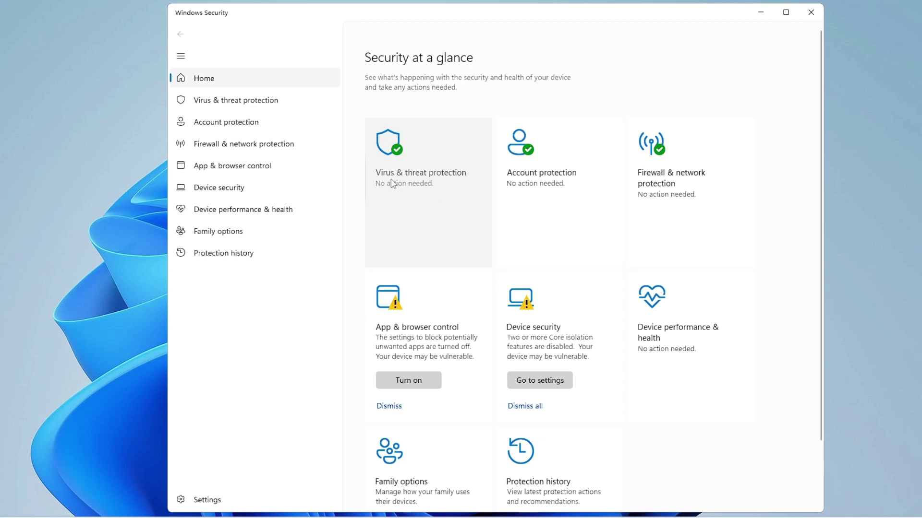
Step: Turn off Real-time protection in the Virus & threat protection settings
left_click(431, 185)
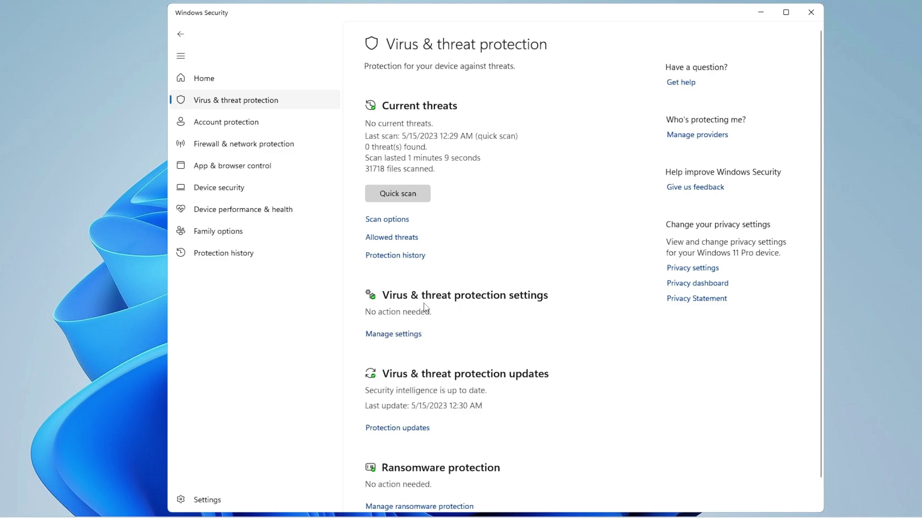
left_click(410, 336)
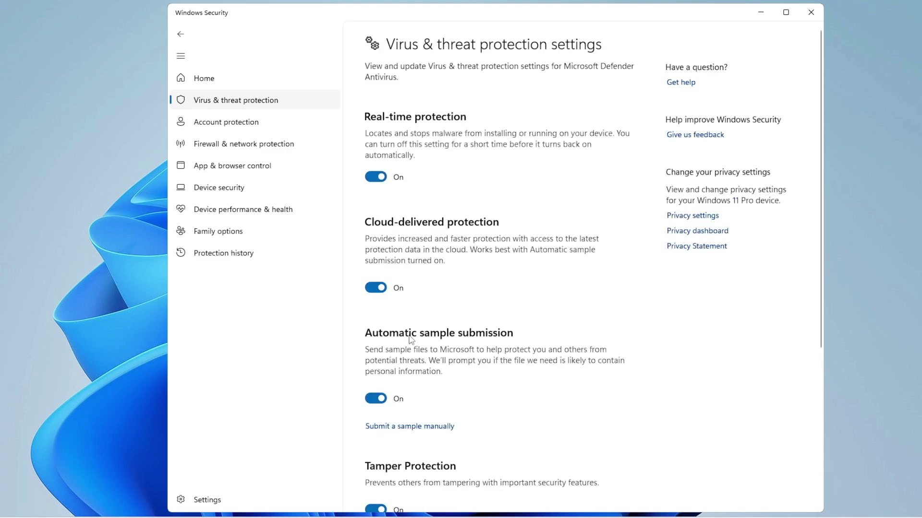
left_click(374, 177)
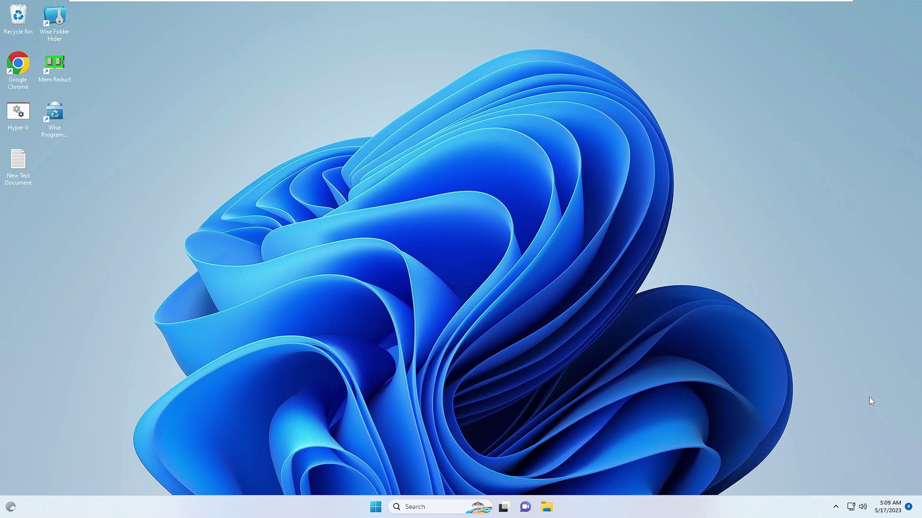
Step: Find the Local Group Policy Editor by searching for "gpedit", open it, move its window toward the screen centre and widen the policy tree
left_click(415, 507)
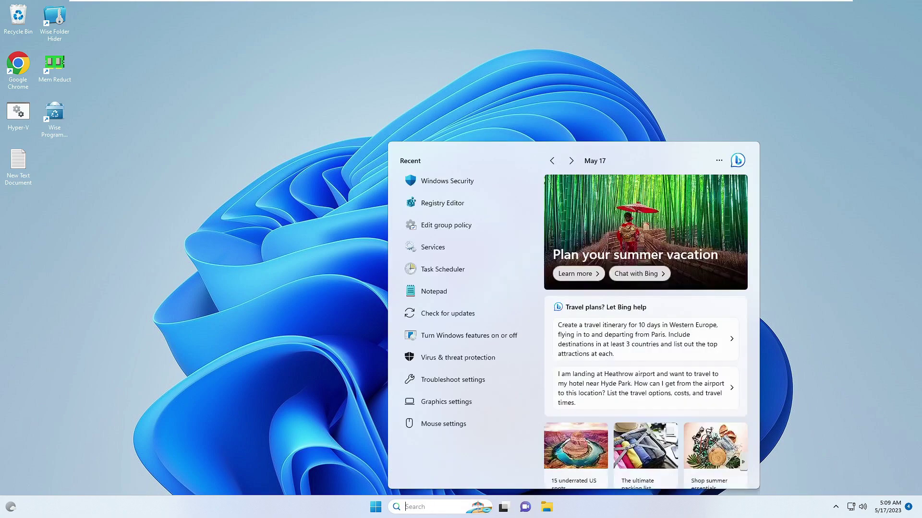
type("gpedit")
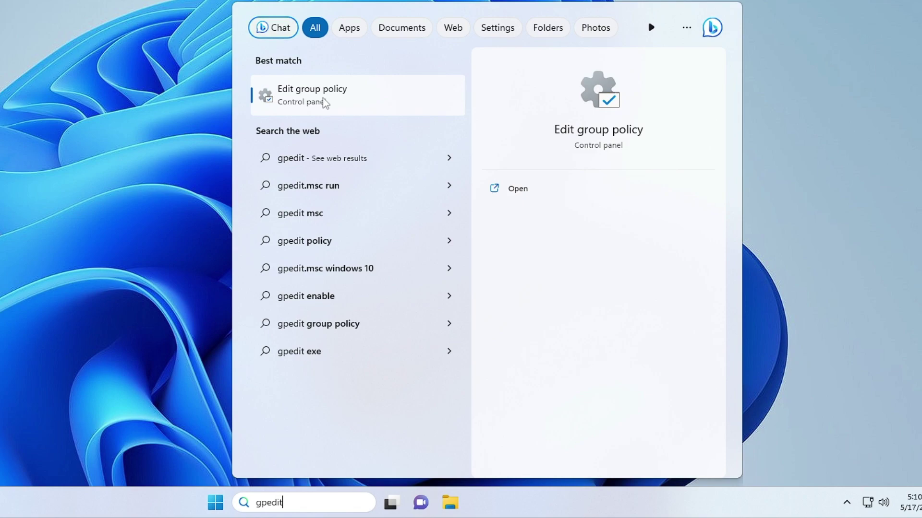
left_click(323, 98)
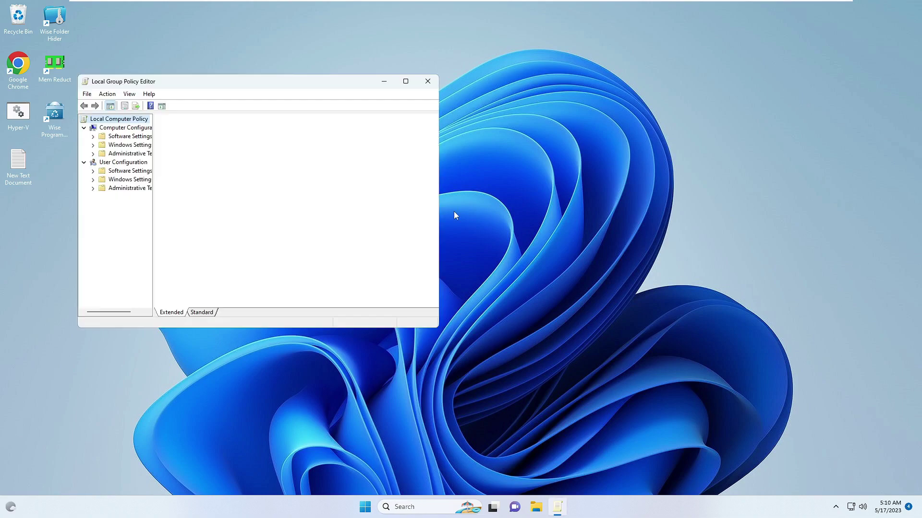
left_click_drag(507, 124, 553, 132)
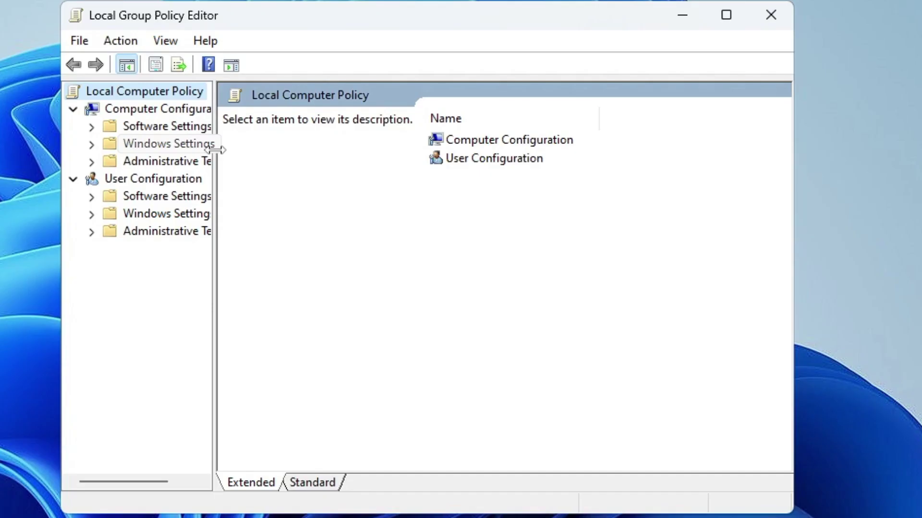
left_click_drag(422, 194, 449, 199)
left_click_drag(271, 162, 272, 163)
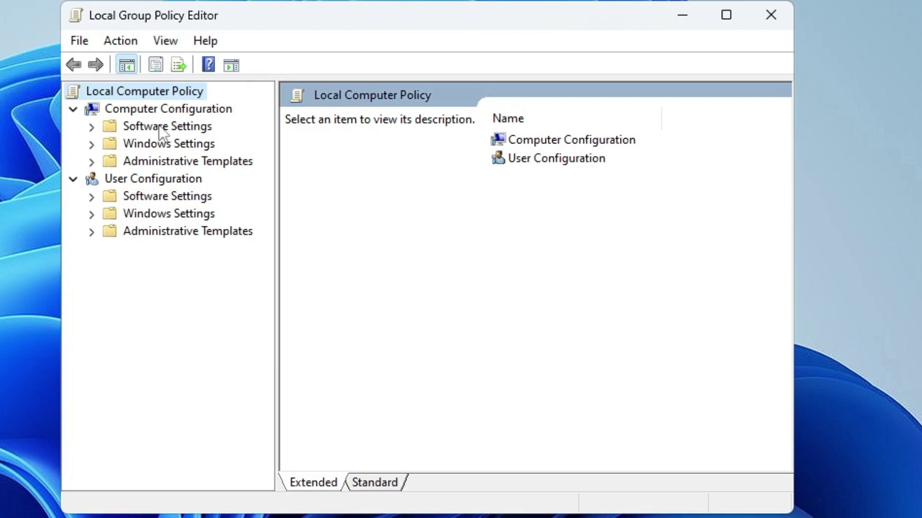
Step: Expand Administrative Templates under Computer Configuration, then Windows Components, and open the Microsoft Defender Antivirus folder
double_click(167, 163)
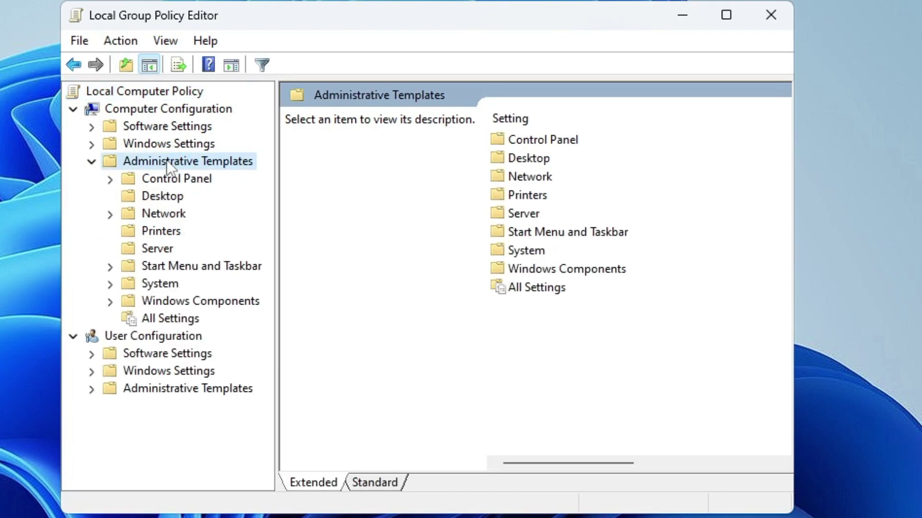
left_click(185, 303)
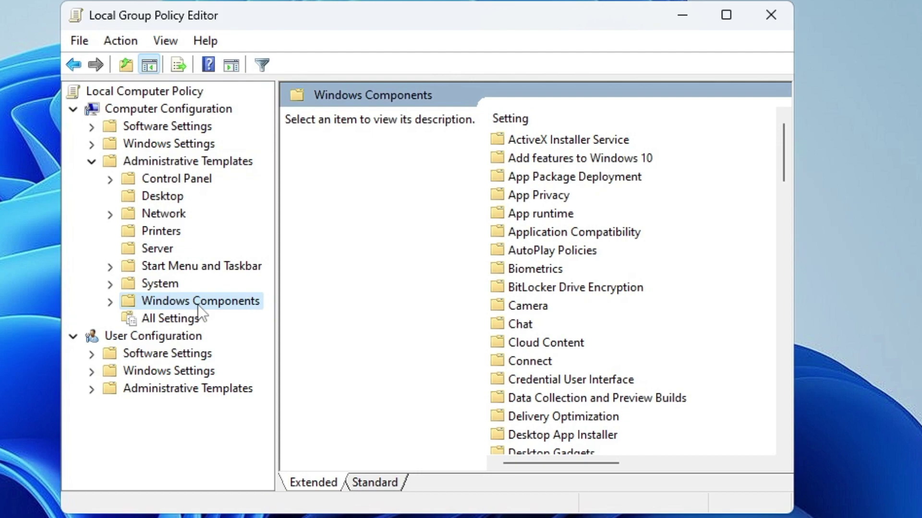
double_click(198, 304)
left_click(192, 231)
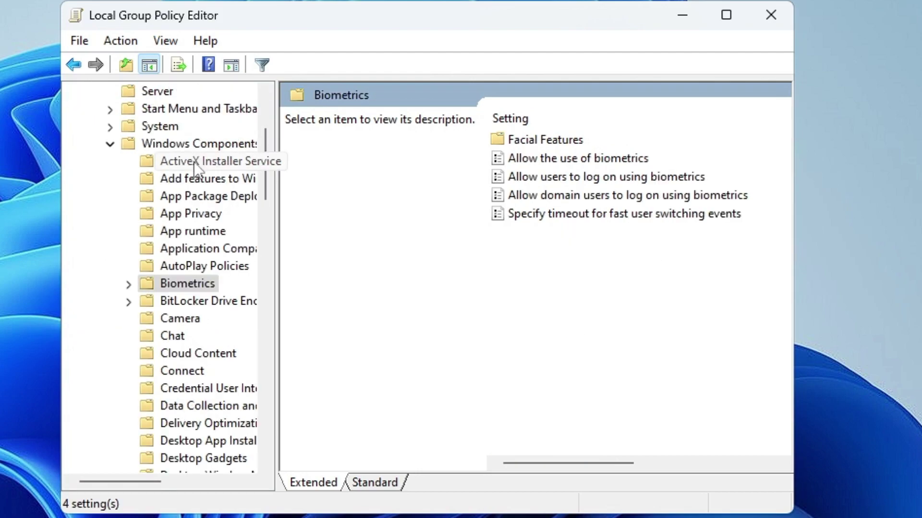
left_click(180, 337)
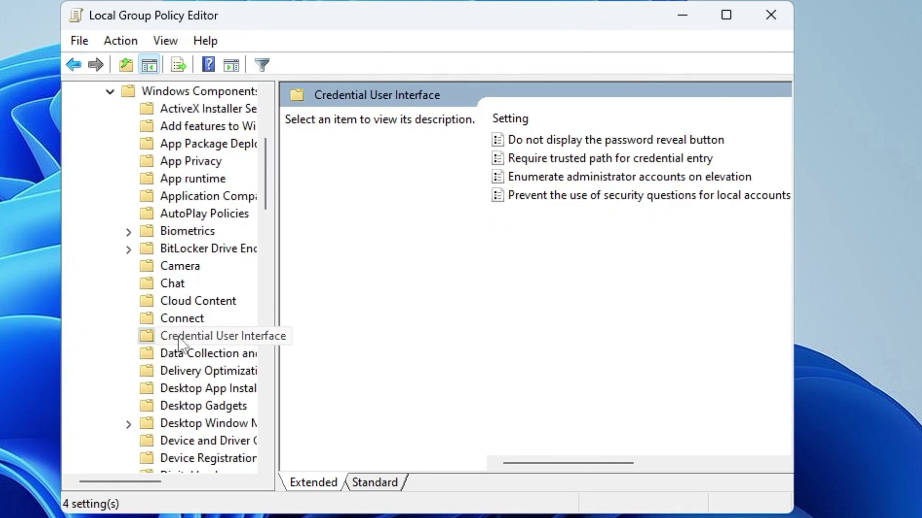
scroll(188, 346, "down", 9)
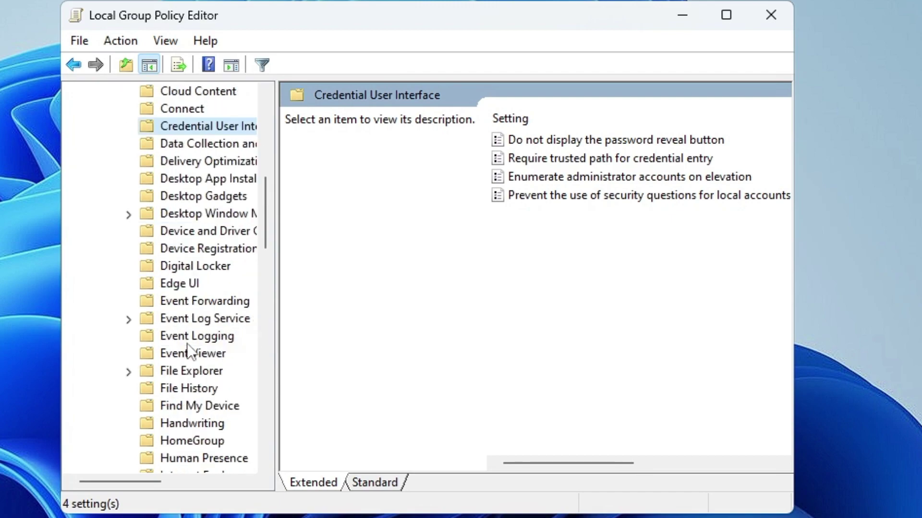
scroll(187, 345, "down", 1)
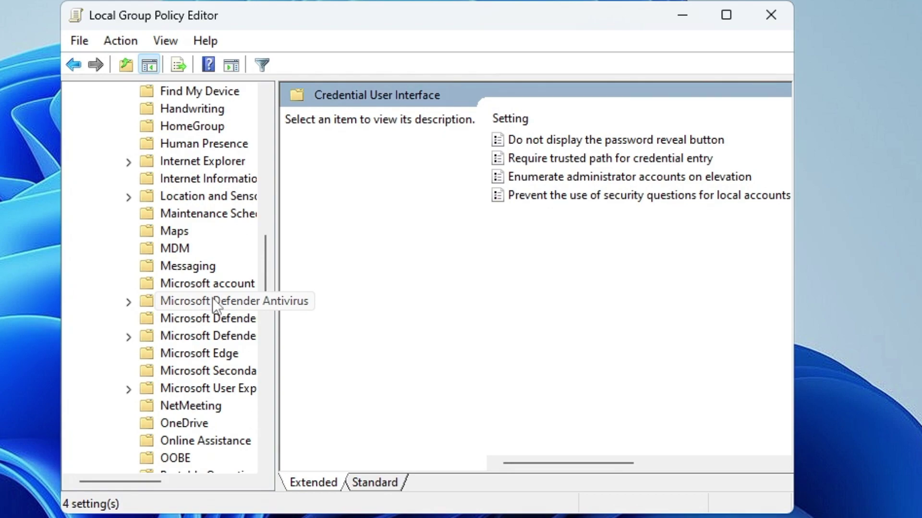
double_click(212, 301)
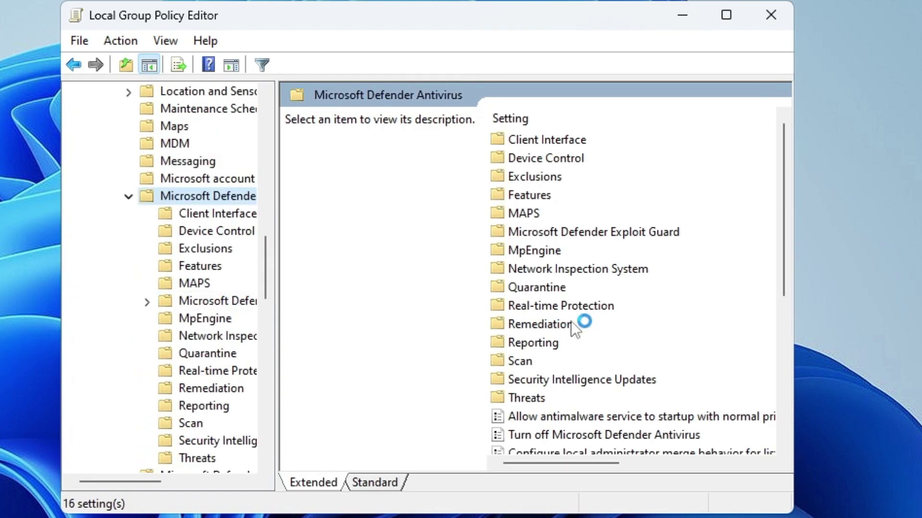
Step: Select the "Turn off Microsoft Defender Antivirus" policy among the Microsoft Defender Antivirus settings
scroll(571, 321, "down", 1)
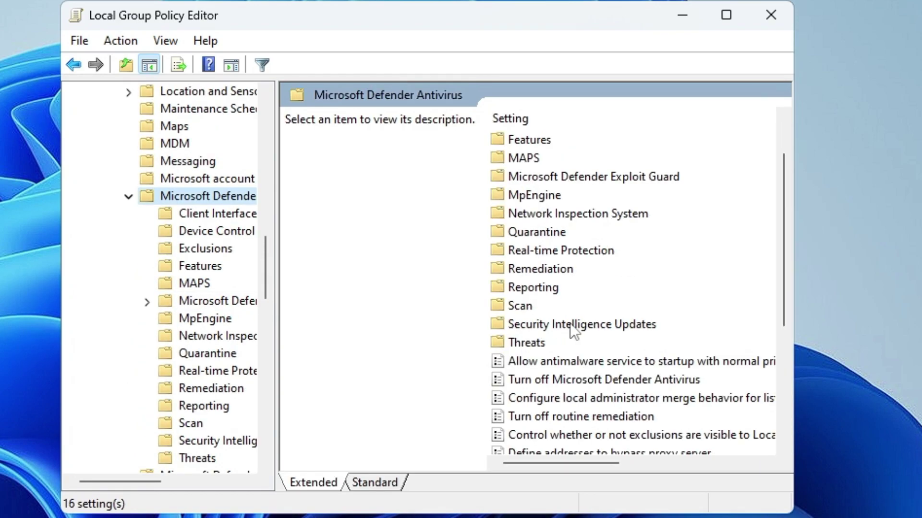
left_click(523, 384)
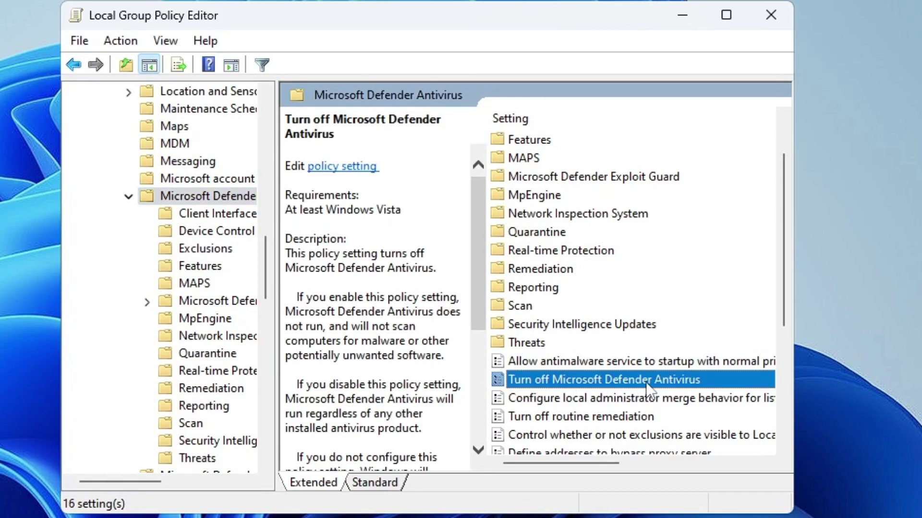
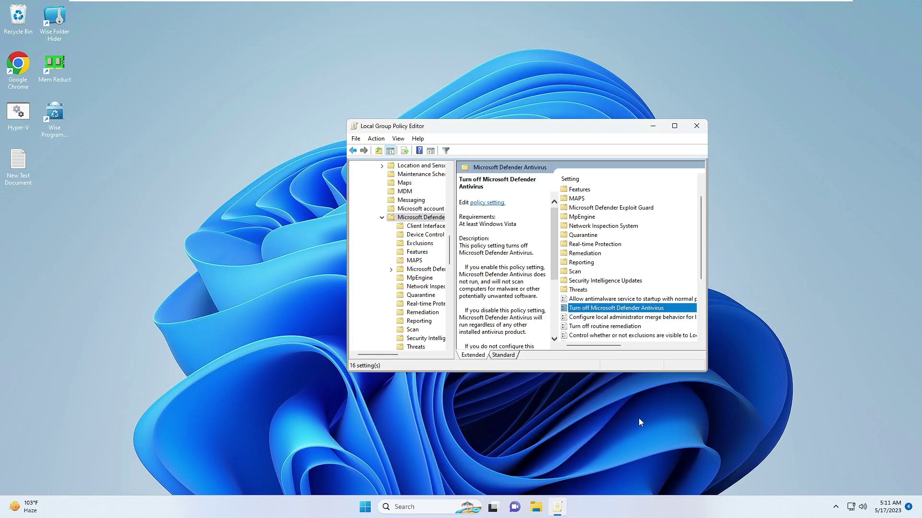
Step: Close the Local Group Policy Editor and open the Registry Editor by searching for "regedit", shifting its window slightly aside
left_click(696, 126)
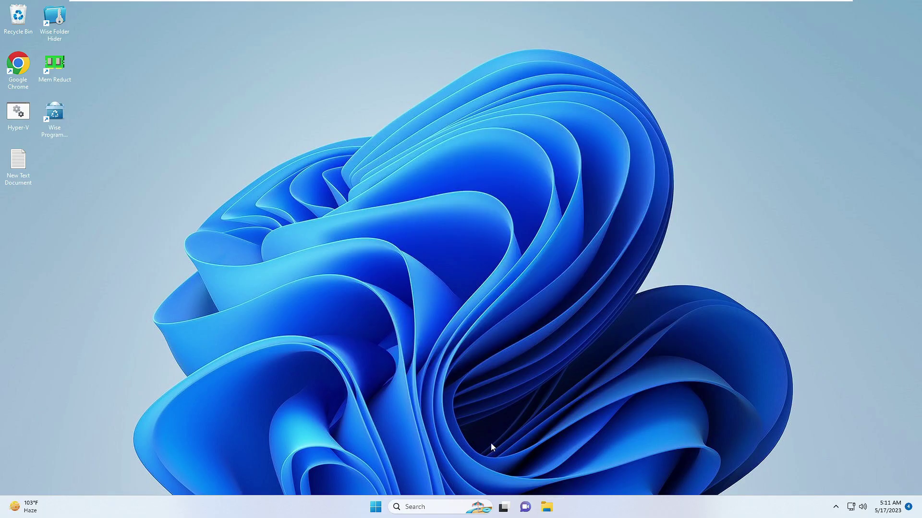
left_click(418, 507)
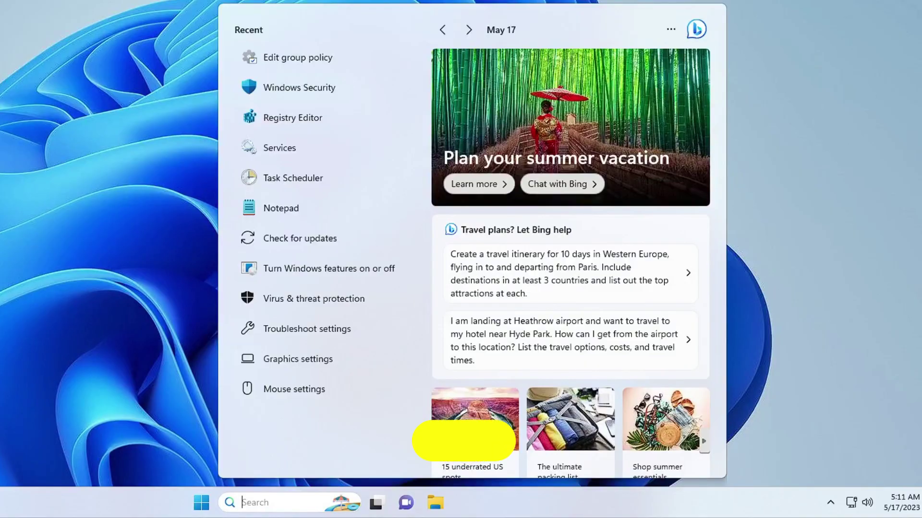
type("regedit")
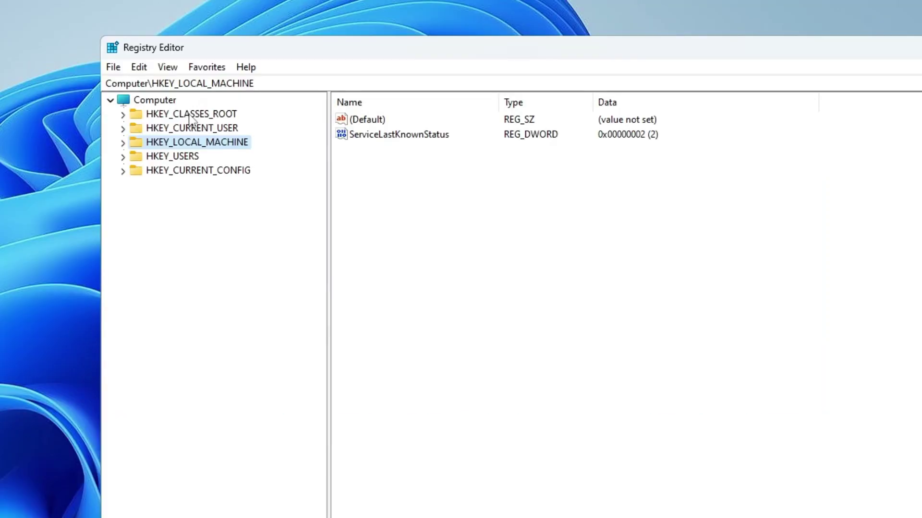
left_click(191, 115)
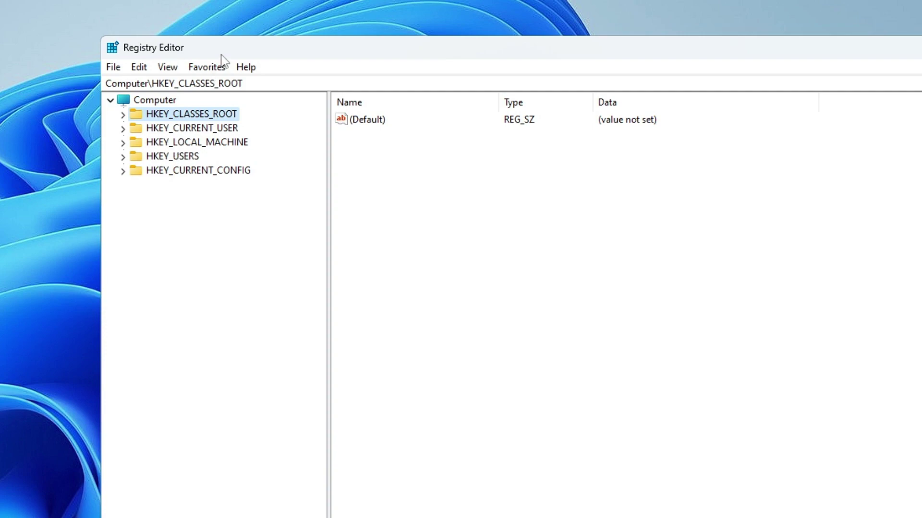
left_click_drag(220, 55, 160, 50)
Step: Navigate the registry tree through HKEY_LOCAL_MACHINE, SOFTWARE and Policies to the Microsoft key
double_click(153, 140)
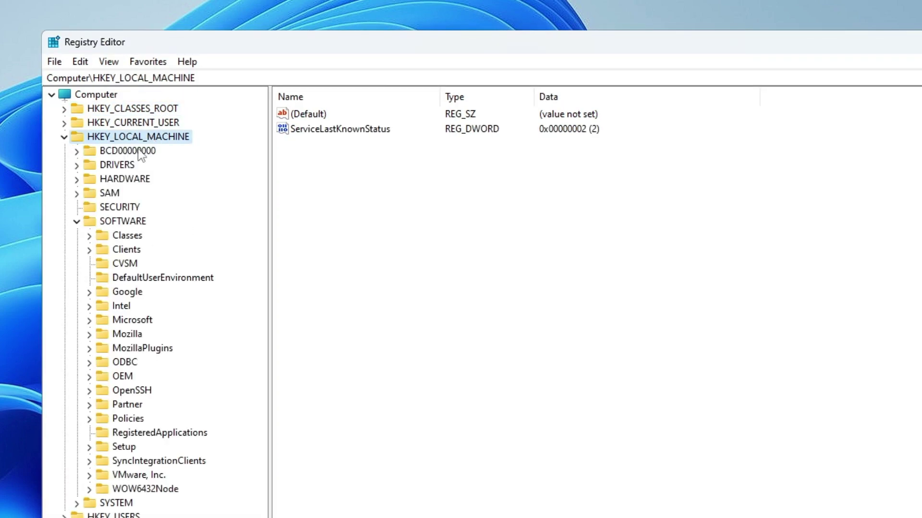
left_click(77, 222)
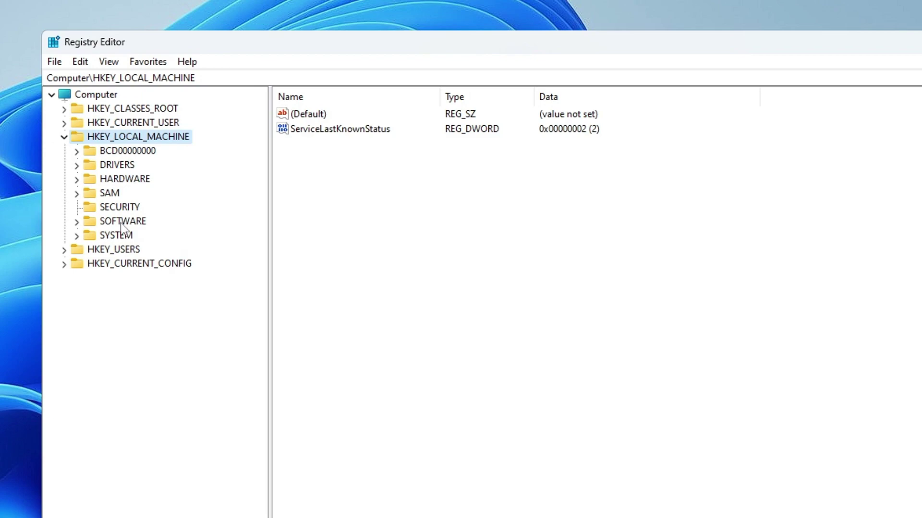
double_click(121, 221)
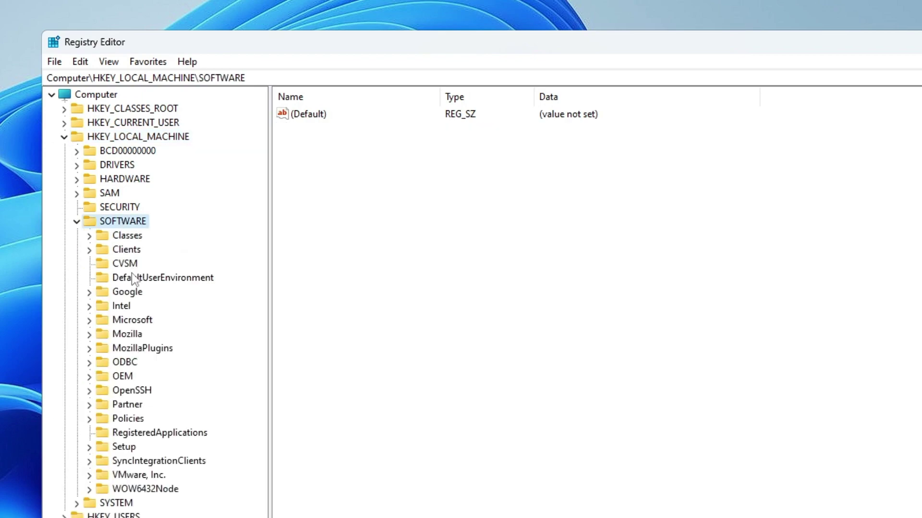
left_click(134, 336)
double_click(139, 420)
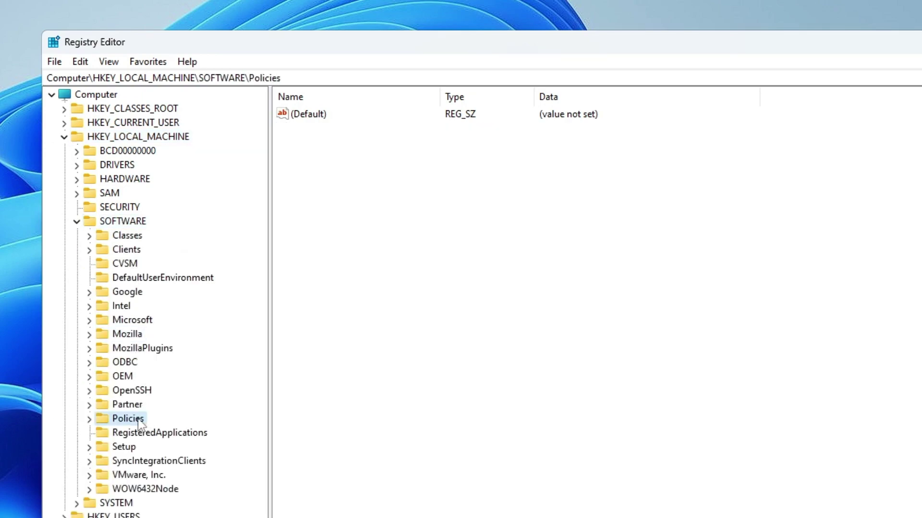
double_click(153, 435)
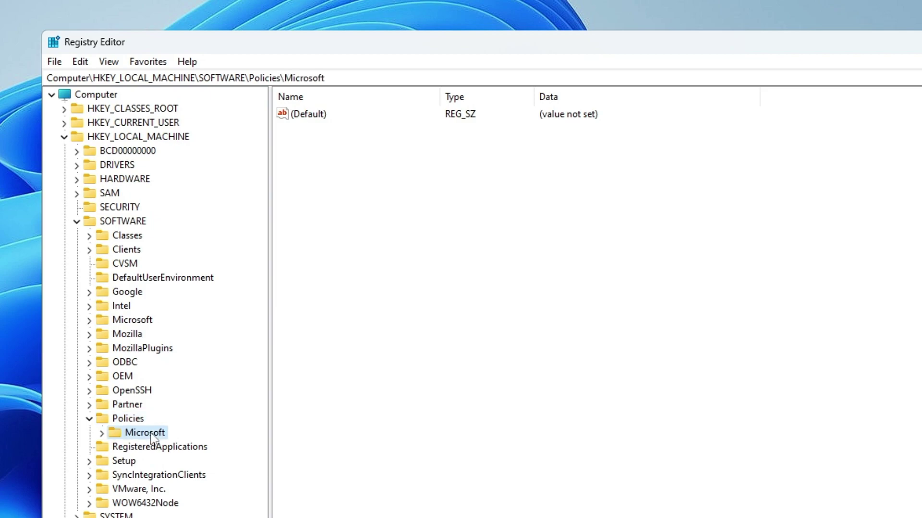
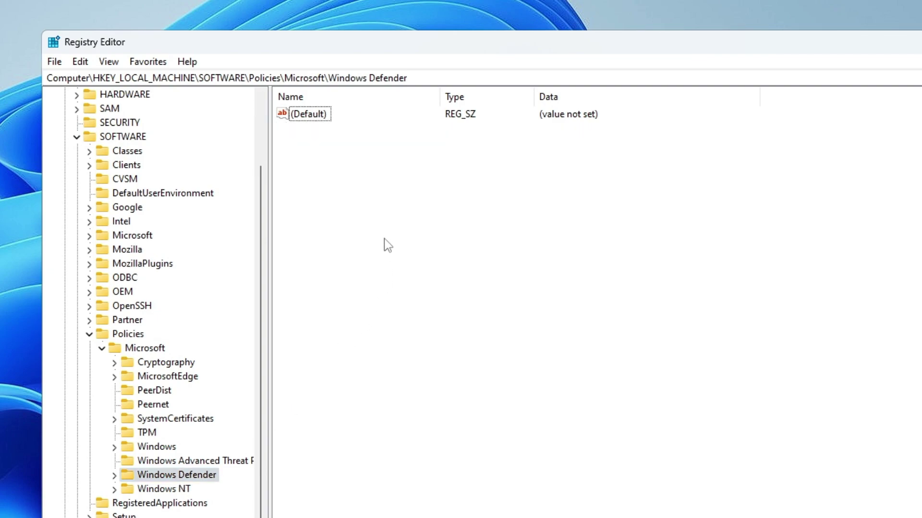
Step: Create a new DWORD (32-bit) value in the Windows Defender key under Policies\Microsoft
right_click(383, 217)
mouse_move(435, 230)
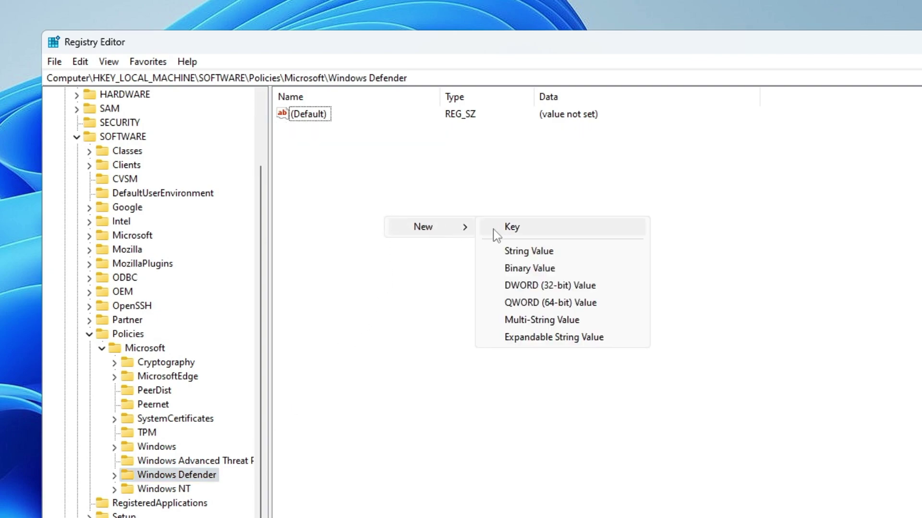
left_click(530, 289)
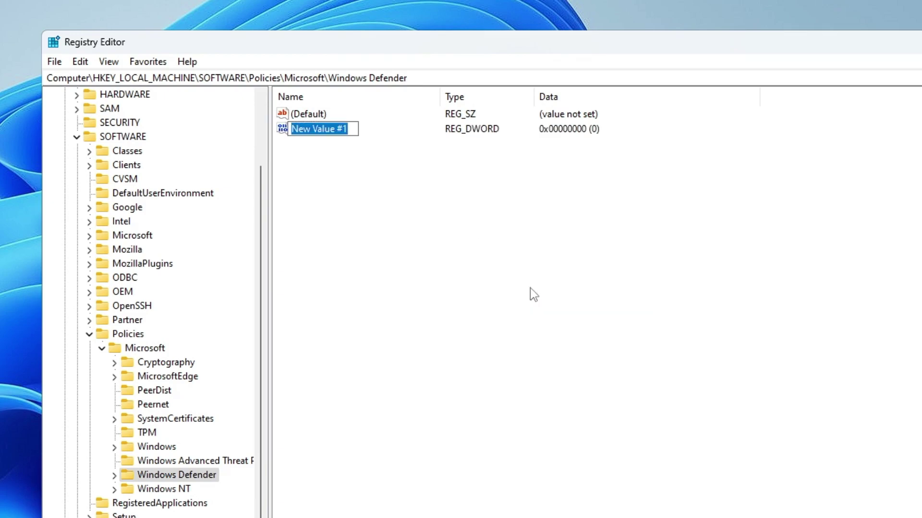
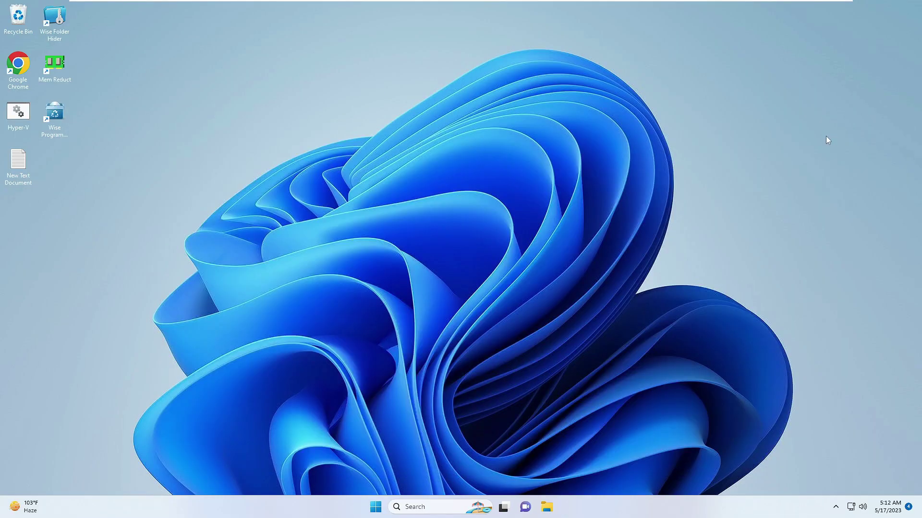
Step: Search Windows for "task" and open Task Scheduler
left_click(413, 507)
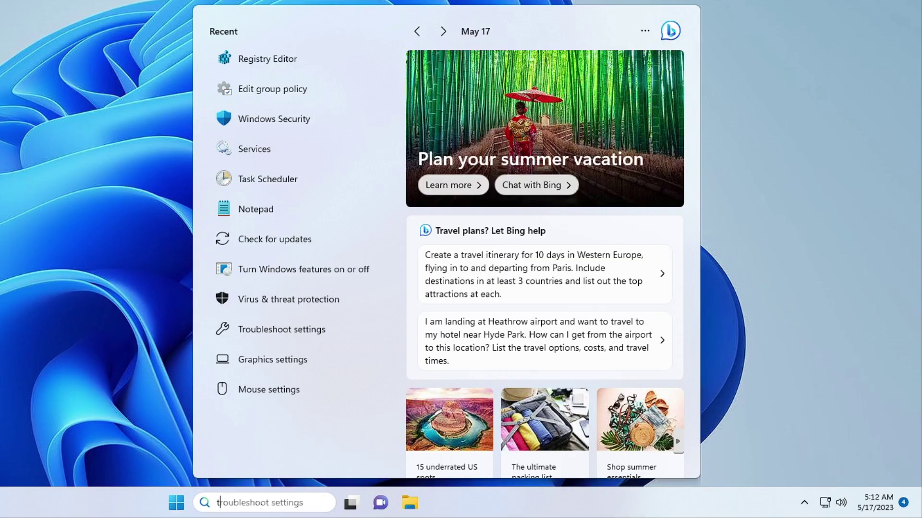
type("task")
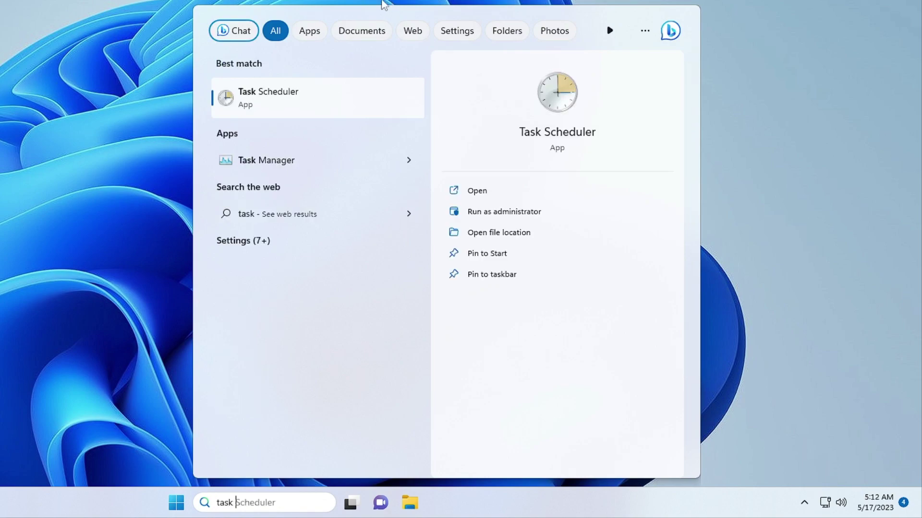
left_click(294, 101)
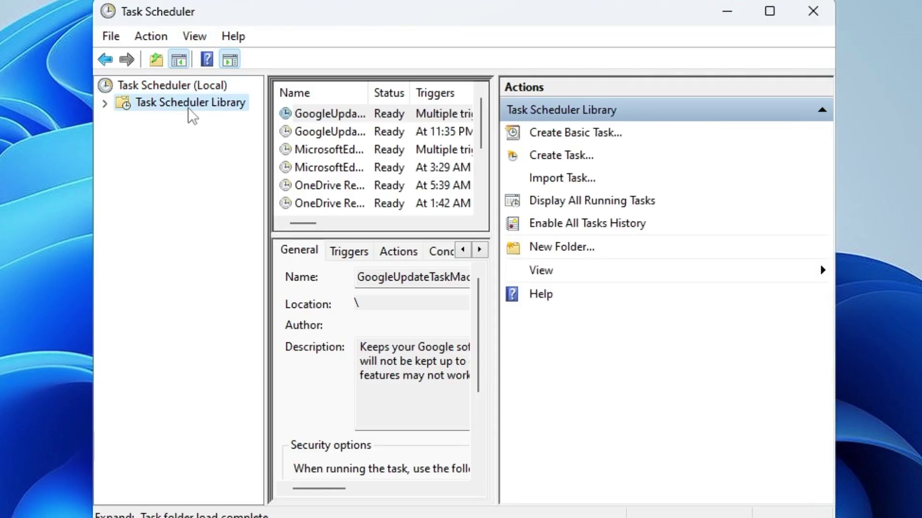
Step: Expand the Task Scheduler Library to Microsoft > Windows and select the Windows Defender folder
double_click(188, 107)
double_click(187, 127)
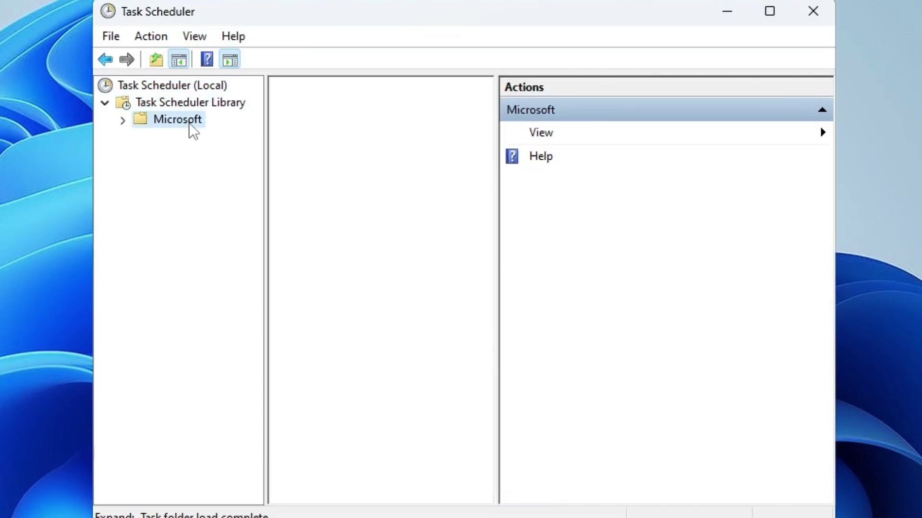
double_click(193, 171)
left_click(196, 169)
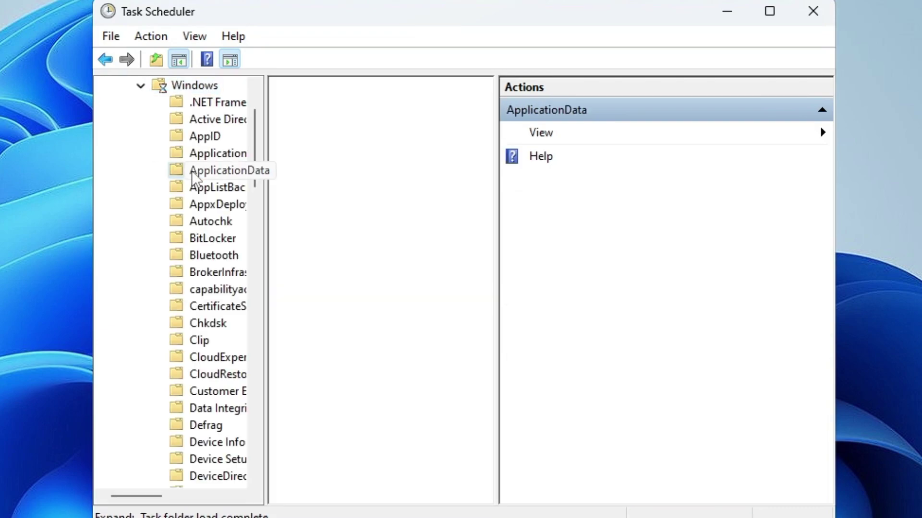
left_click(197, 238)
scroll(198, 286, "down", 2)
scroll(198, 286, "down", 9)
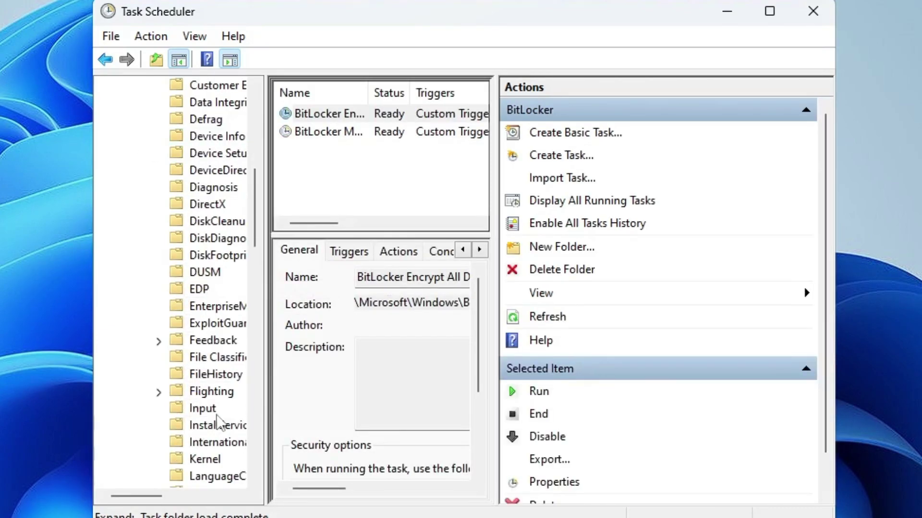
scroll(213, 368, "down", 2)
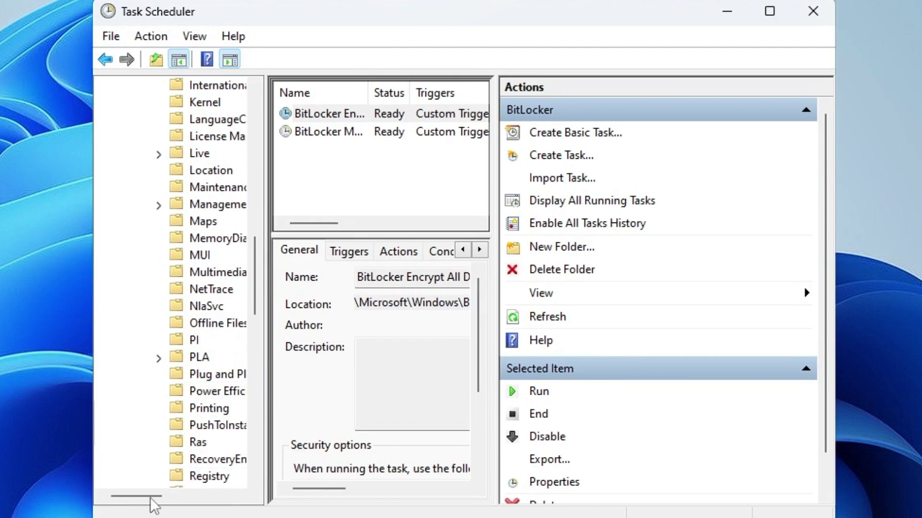
left_click_drag(151, 498, 165, 501)
scroll(192, 330, "down", 13)
left_click(193, 326)
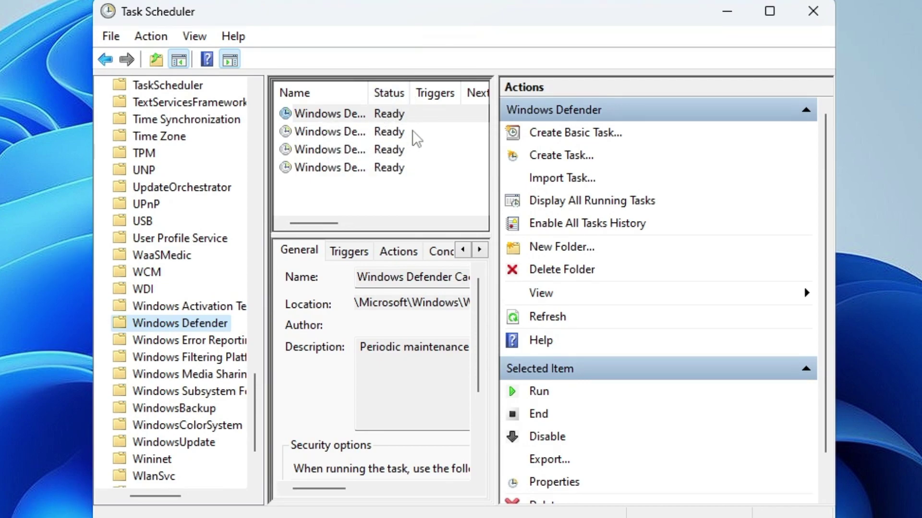
Step: Disable the first scheduled task in the Windows Defender folder
left_click(380, 115)
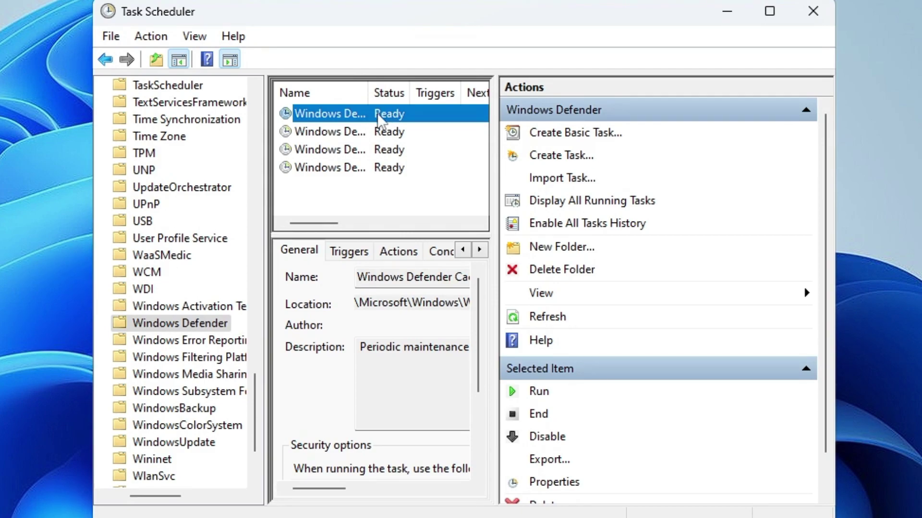
right_click(381, 113)
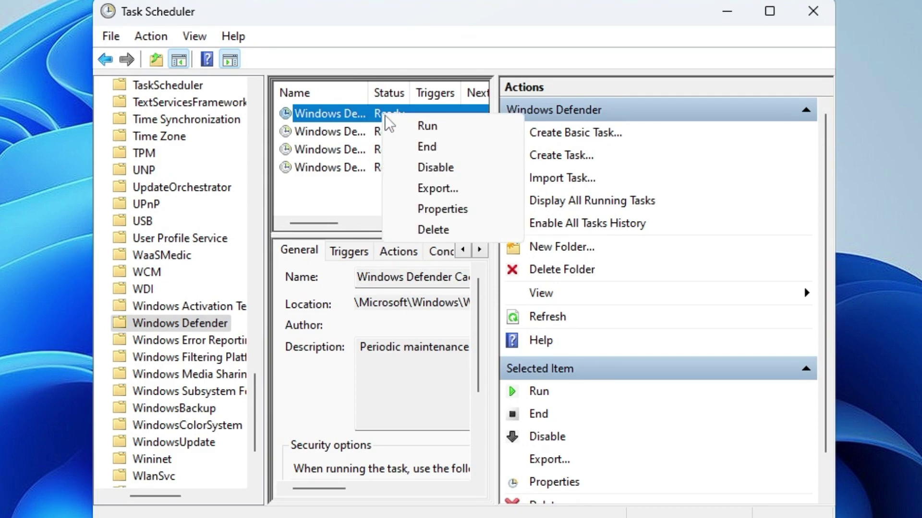
left_click(433, 168)
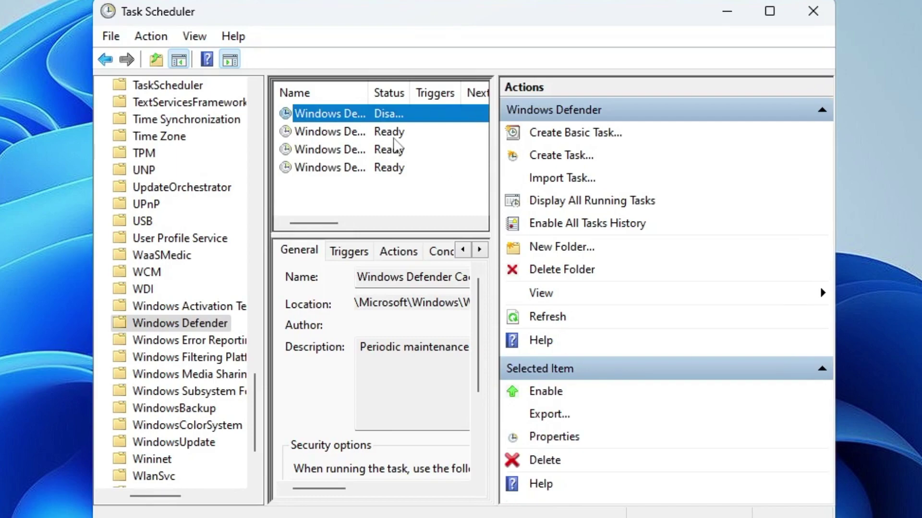
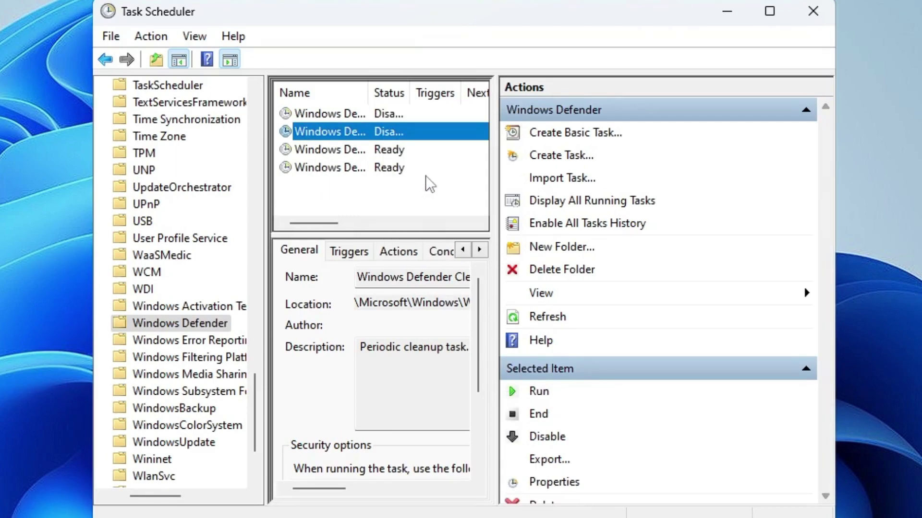
Step: Disable the third and fourth scheduled tasks in the Windows Defender folder, the periodic scan task and the periodic verification task
left_click(382, 149)
right_click(387, 148)
left_click(431, 202)
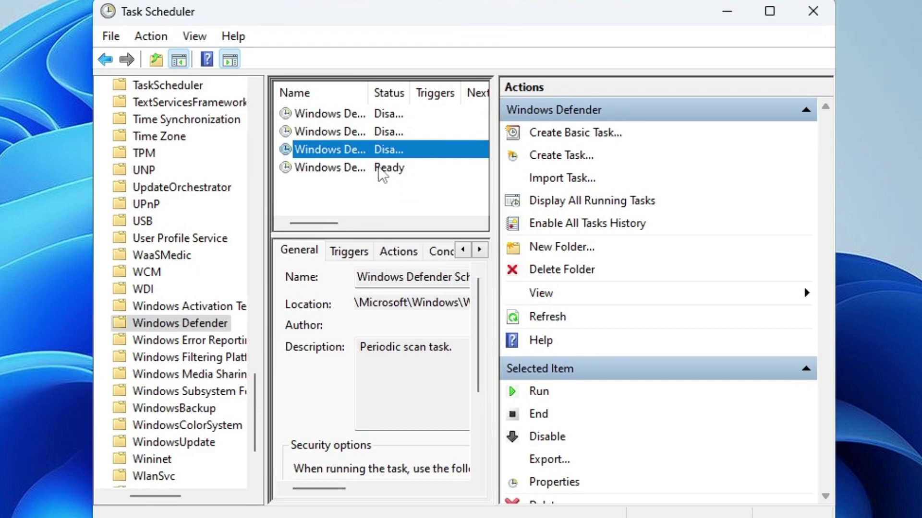
left_click(382, 168)
right_click(382, 167)
left_click(418, 221)
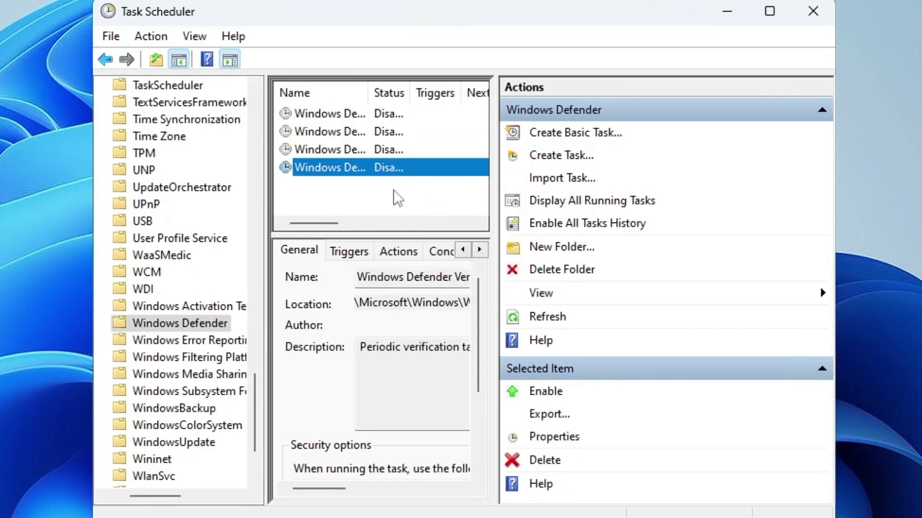